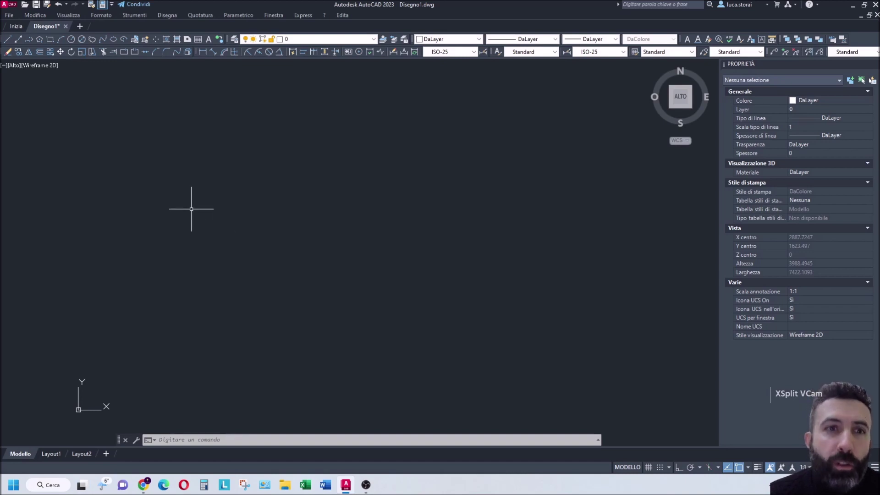
Start the LINE command from the Disegna toolbar in the empty Disegno1 drawing.
scroll(229, 212, down, 2)
scroll(229, 212, up, 2)
click(7, 40)
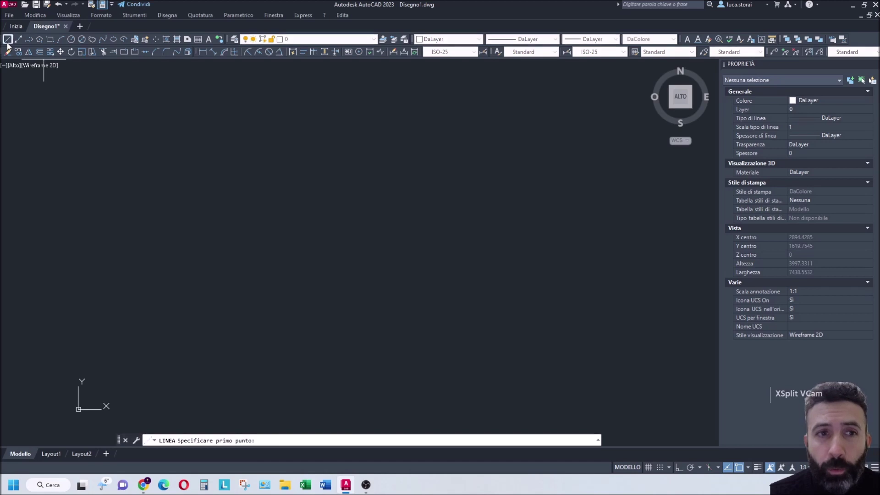
Draw a closed four-sided outline from line segments through four corners.
click(203, 306)
click(274, 193)
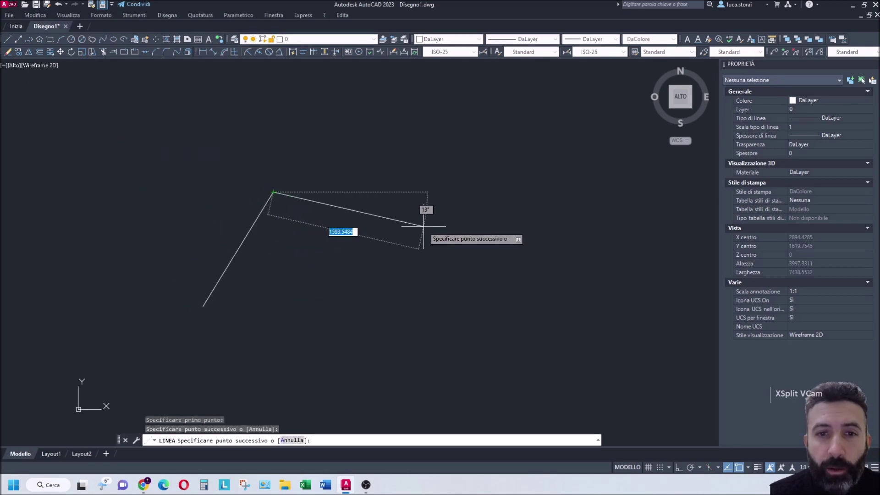
click(424, 226)
click(396, 348)
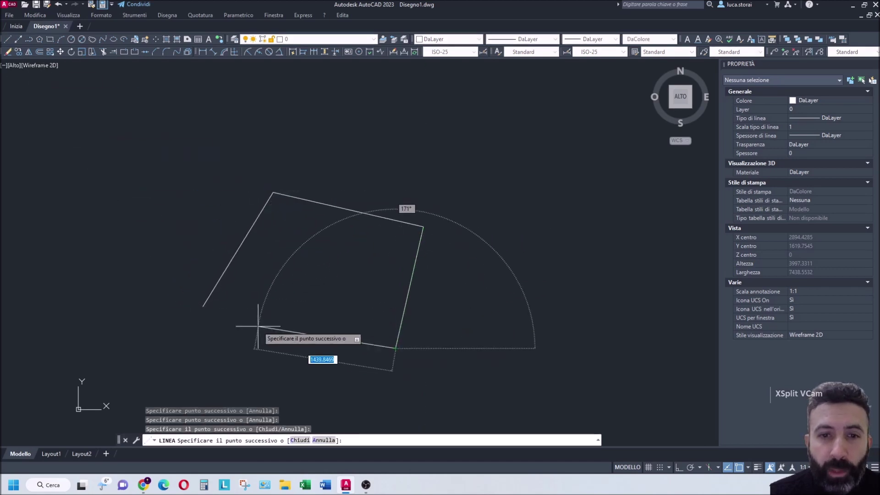
click(204, 306)
key(Escape)
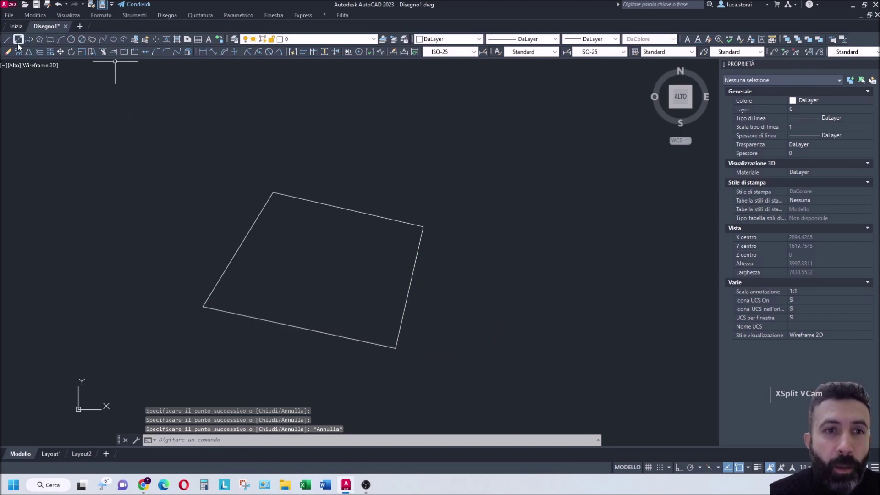
Draw a duplicate line over the quadrilateral's left edge.
click(7, 39)
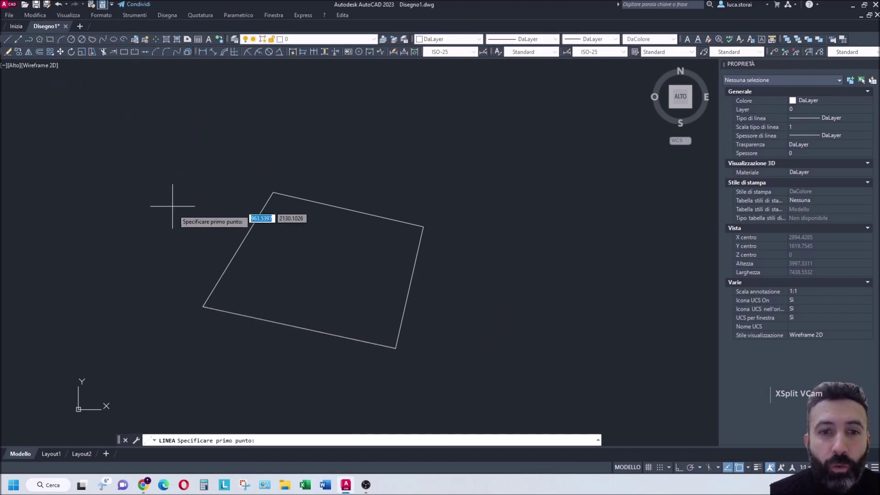
click(203, 306)
click(274, 192)
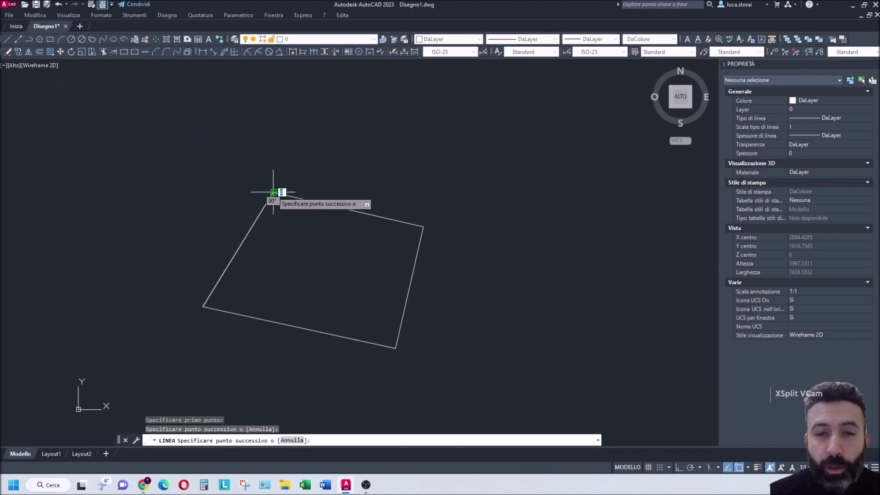
key(Escape)
scroll(413, 192, down, 2)
scroll(337, 124, down, 3)
scroll(334, 165, up, 6)
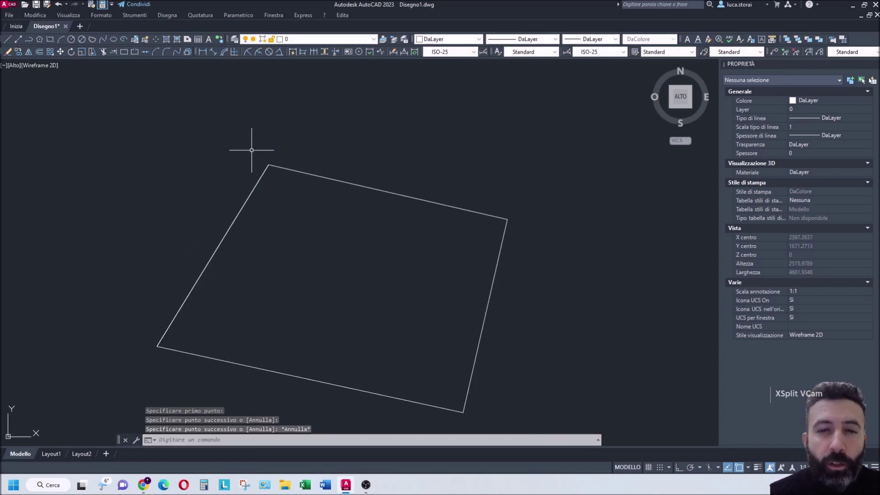
Erase one overlapping left-edge line, try reselecting the other, then undo the erase.
click(247, 197)
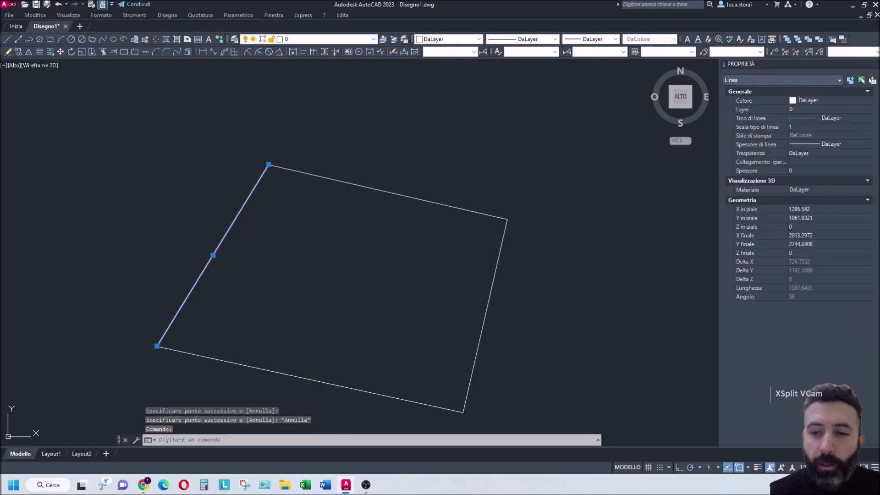
key(Delete)
click(251, 195)
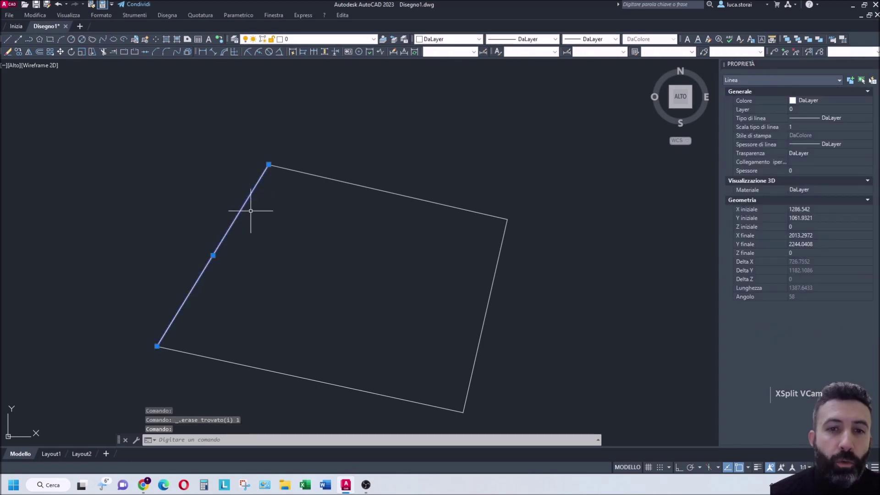
key(Escape)
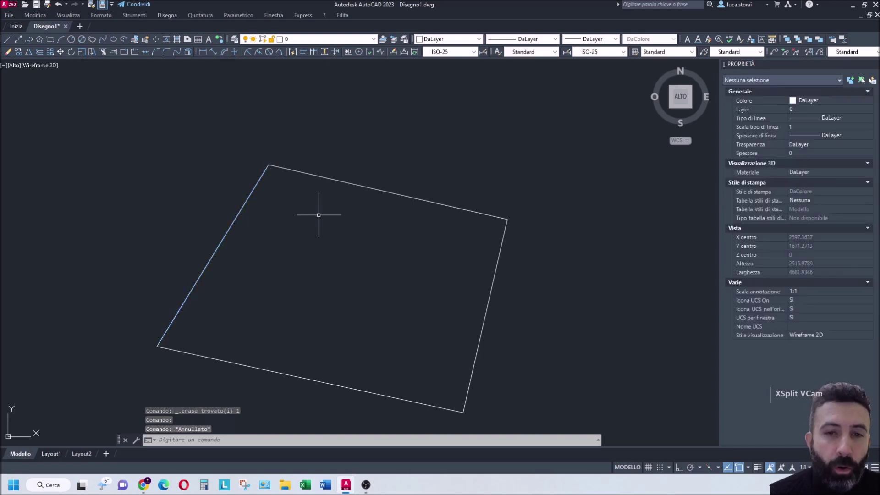
click(287, 196)
key(Escape)
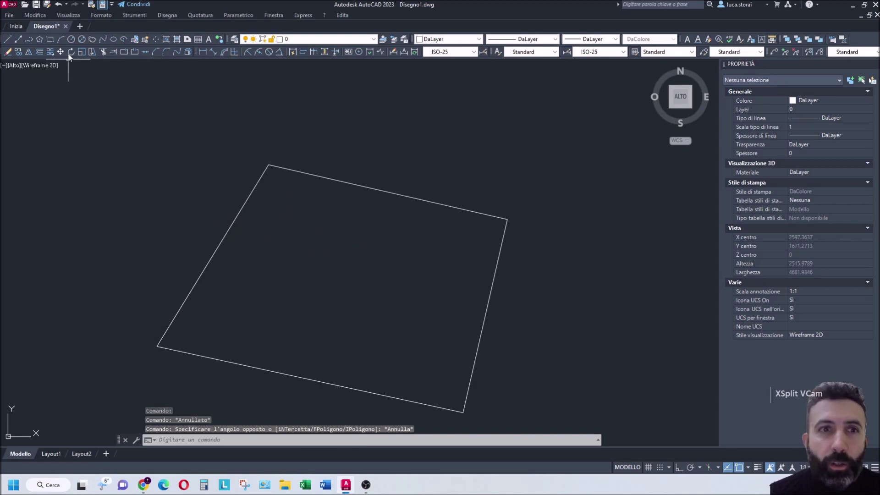
click(58, 5)
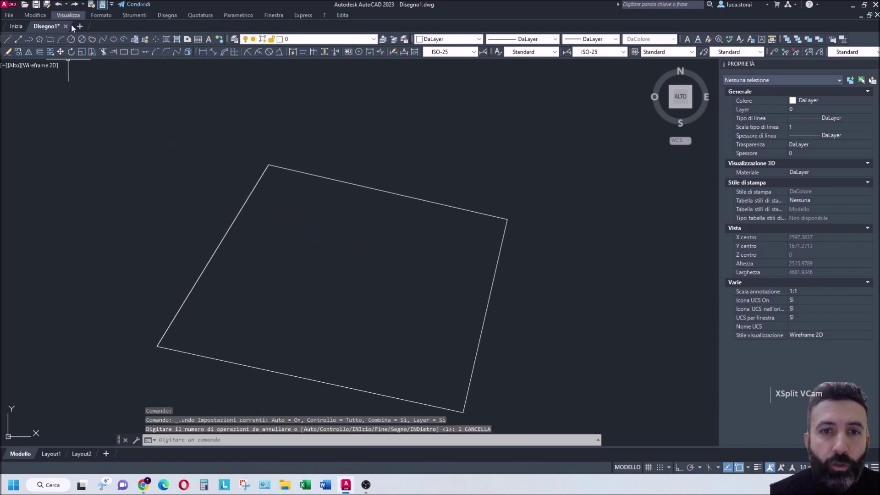
Try window-selecting the left edge, then erase one left-edge line and undo it.
click(287, 200)
click(197, 227)
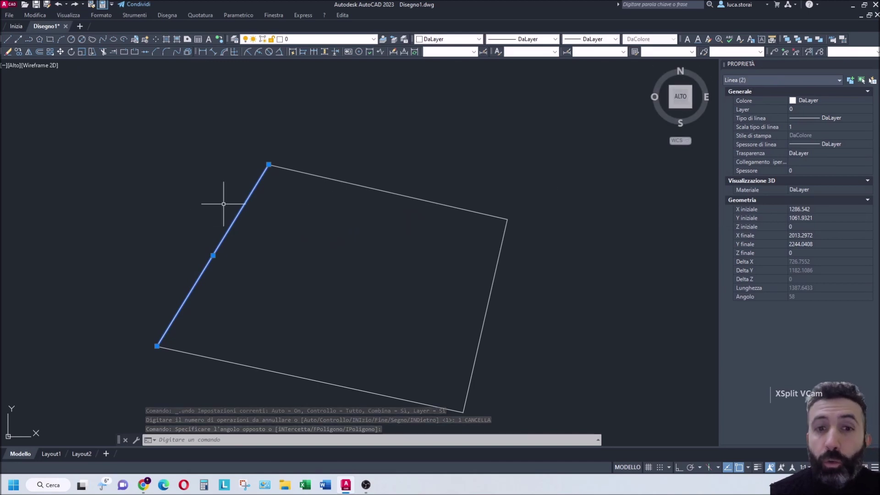
key(Escape)
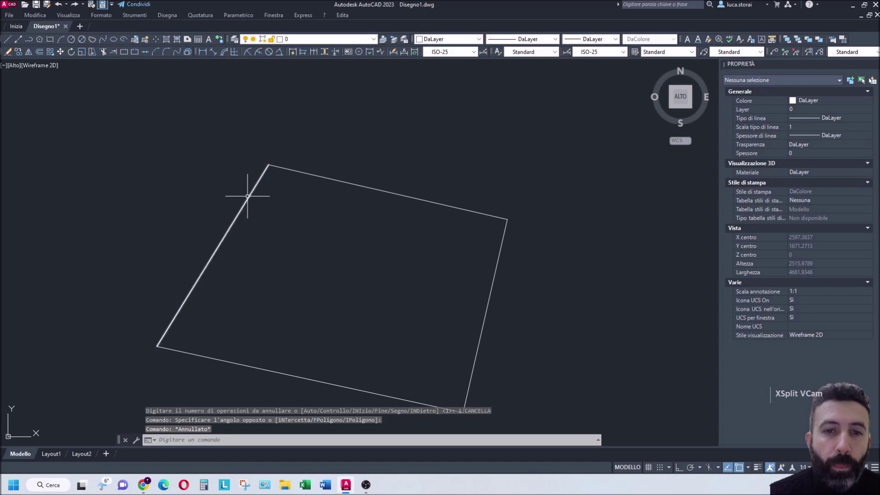
click(248, 196)
key(Delete)
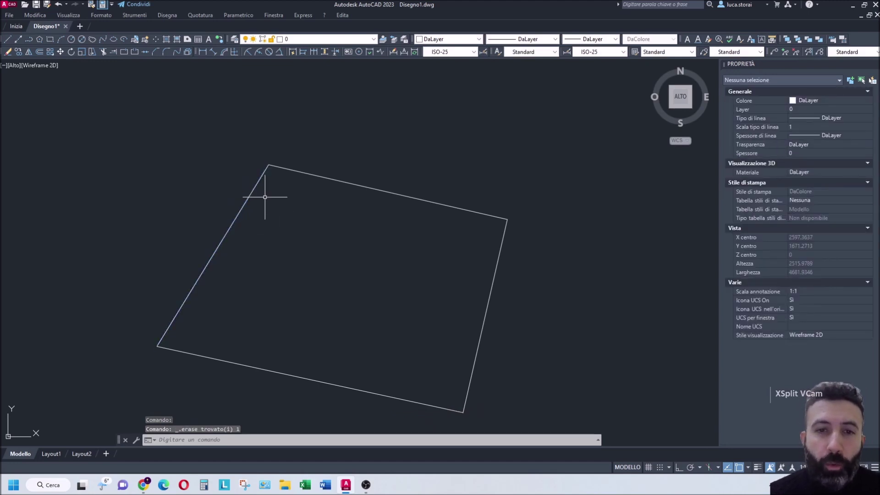
click(258, 183)
key(Escape)
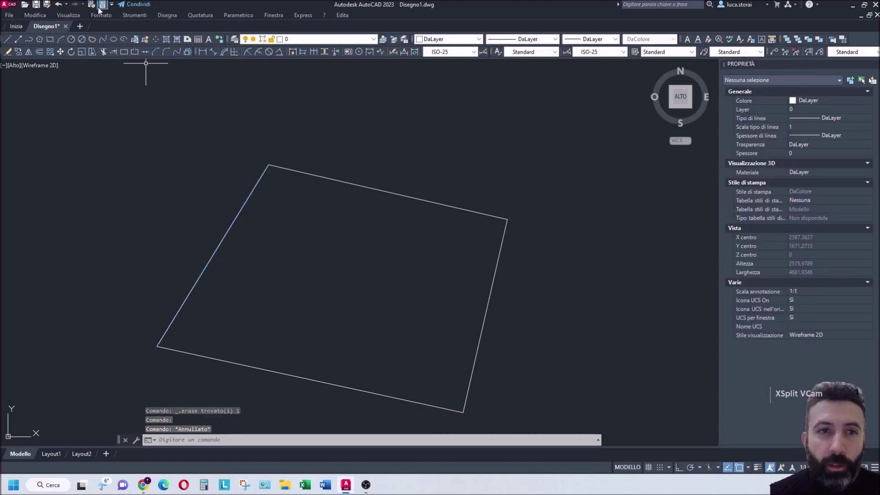
click(62, 6)
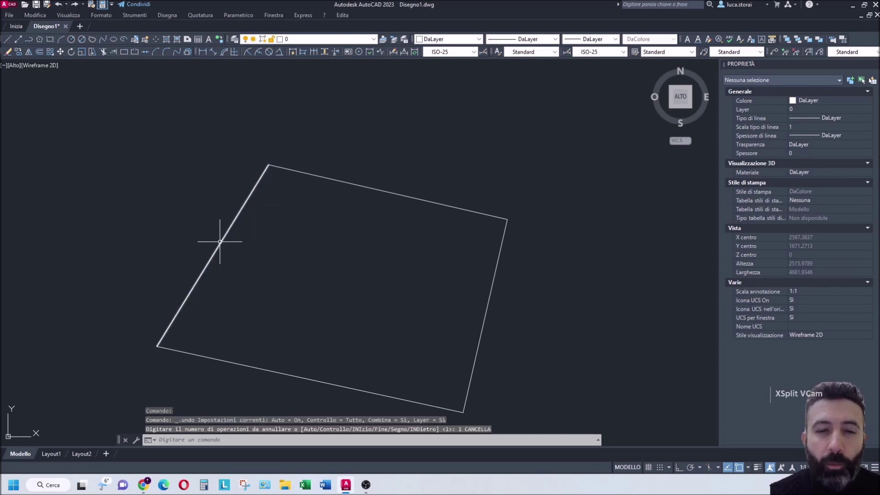
Erase a left-edge line again and undo it, keeping the outline closed.
click(261, 176)
key(Delete)
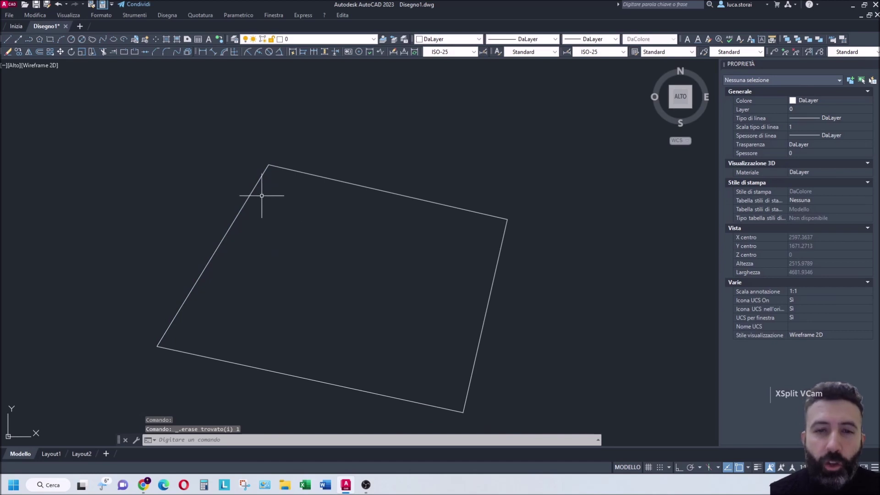
click(63, 4)
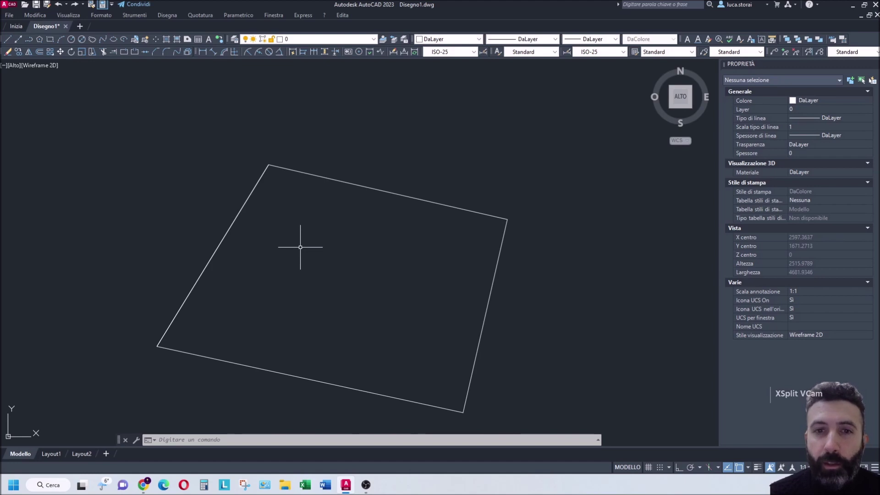
Set the SELECTIONCYCLING system variable to 1.
text(Selecti)
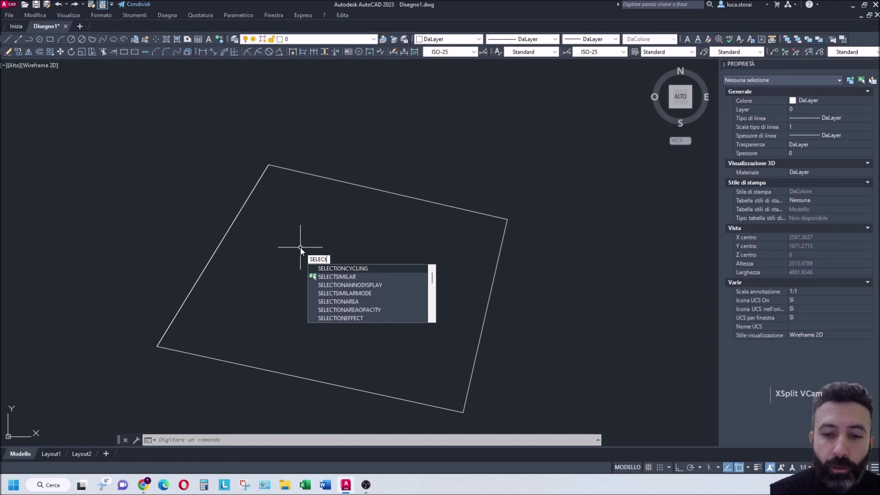
text(oncycling)
key(Return)
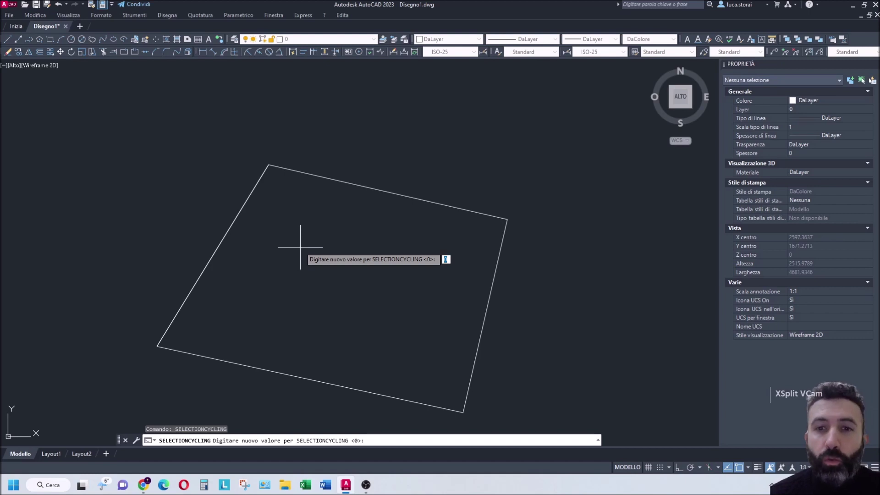
text(1)
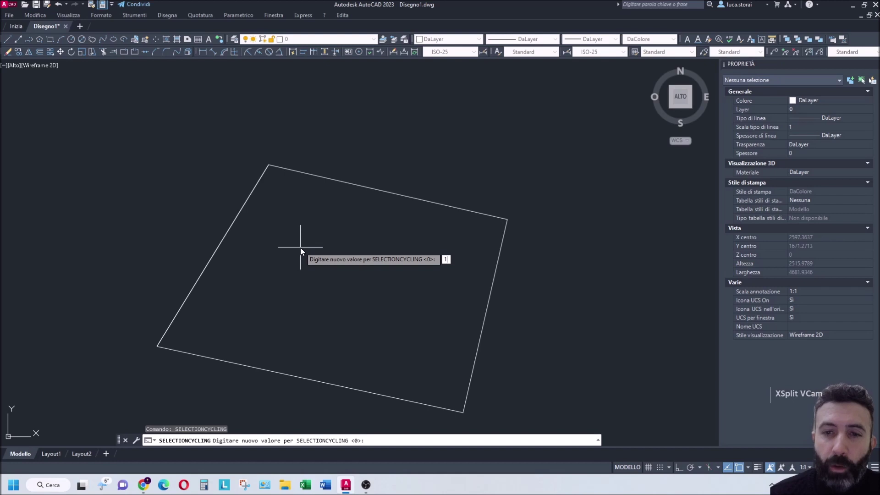
key(Return)
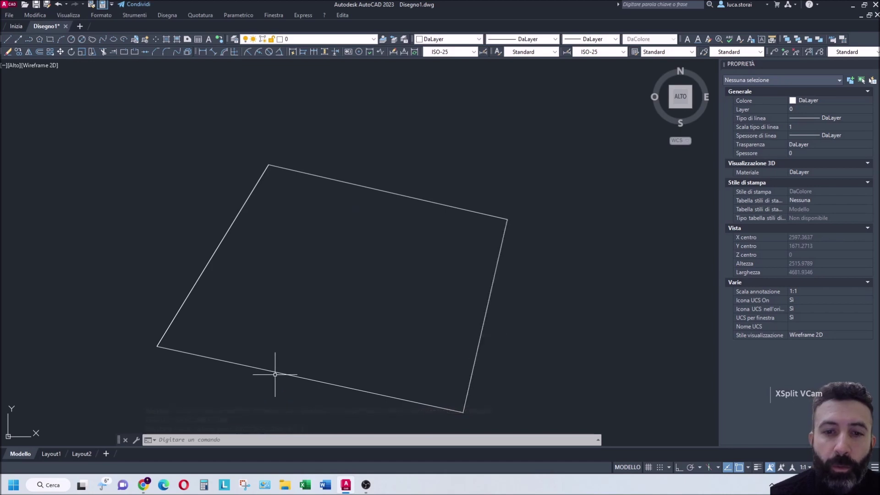
Erase a left-edge line, undo the erase, then select and deselect the left edge.
click(200, 278)
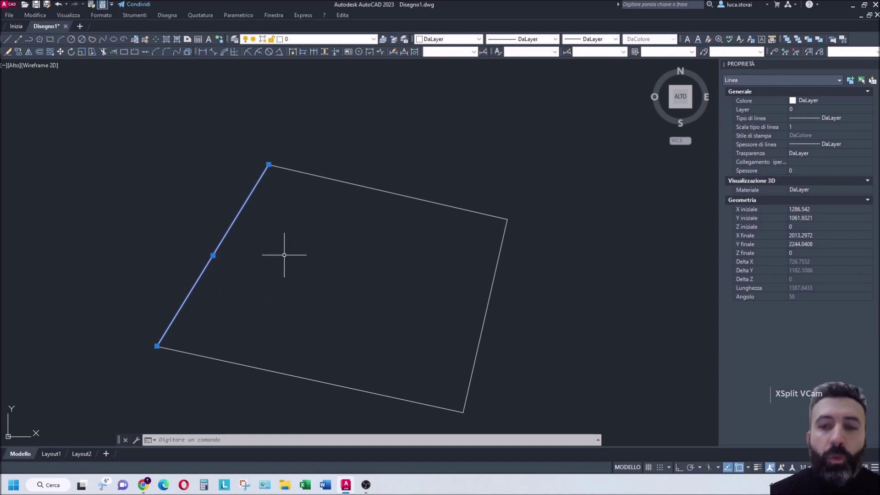
key(Delete)
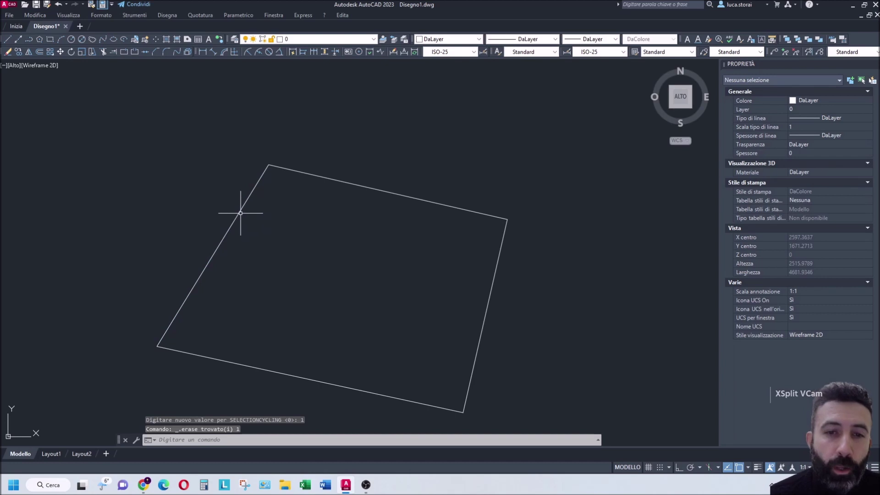
click(241, 211)
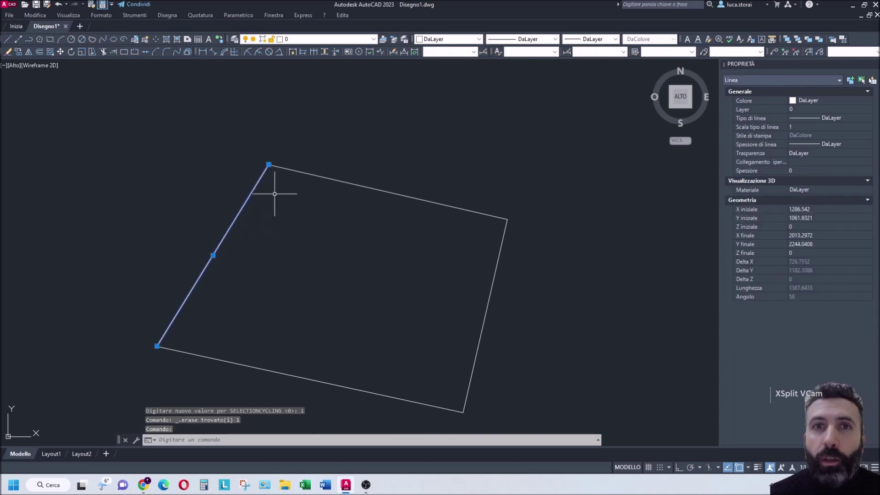
click(58, 4)
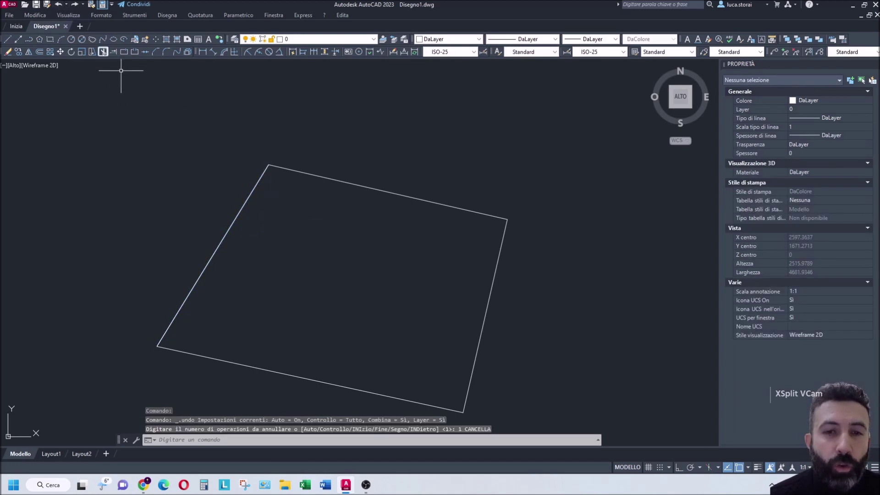
click(254, 192)
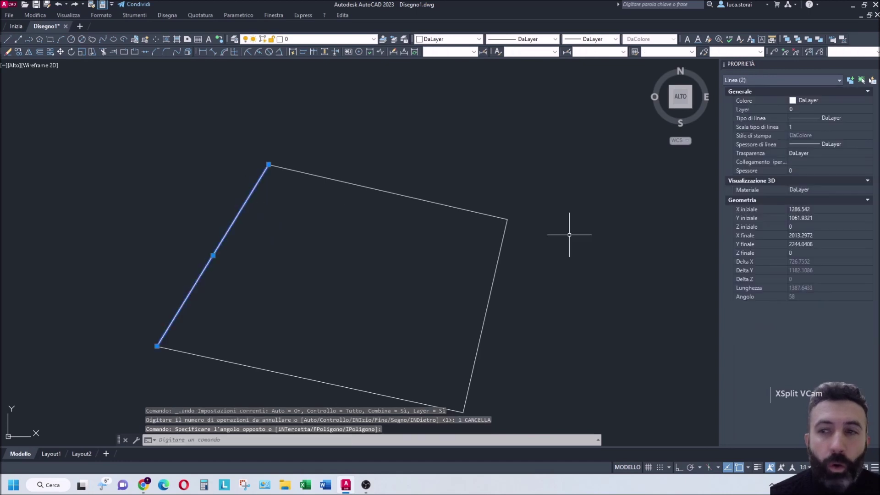
key(Escape)
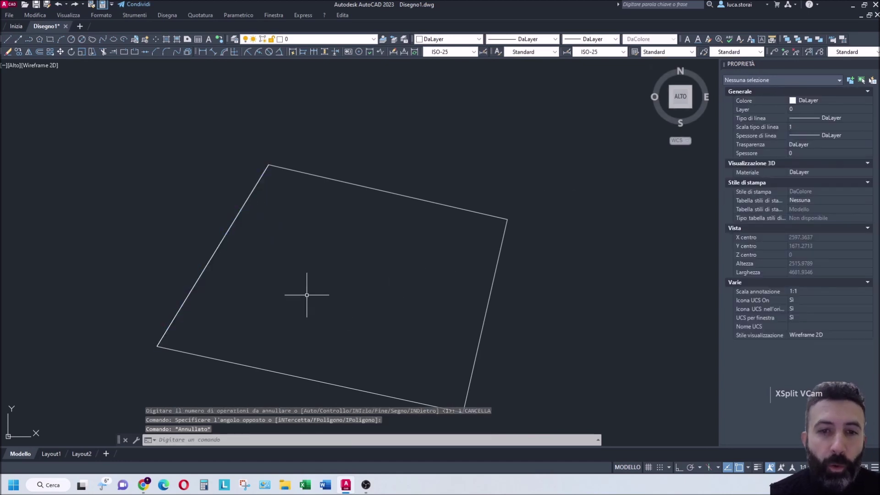
Set SELECTIONCYCLING to 2.
text(selecti)
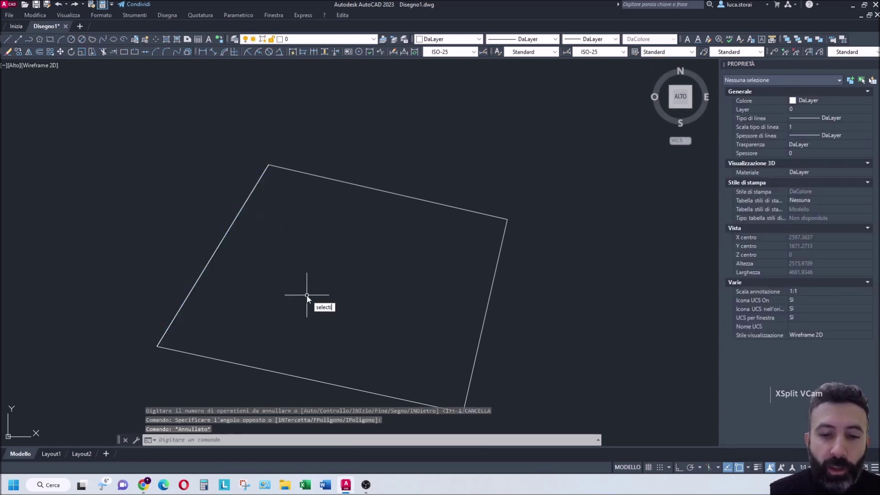
key(Return)
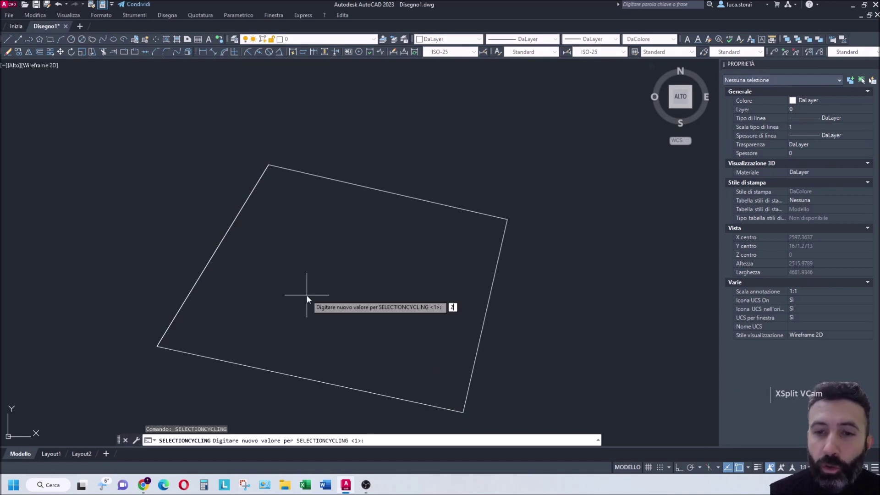
key(Return)
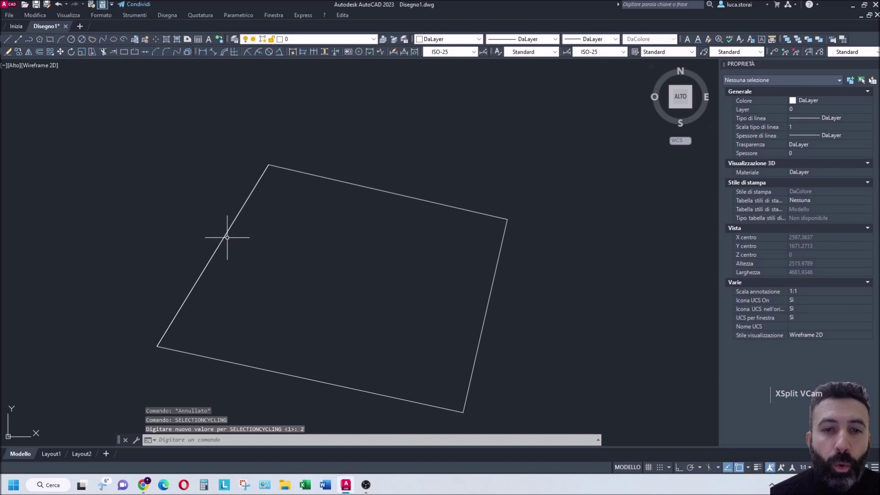
mouse_move(227, 234)
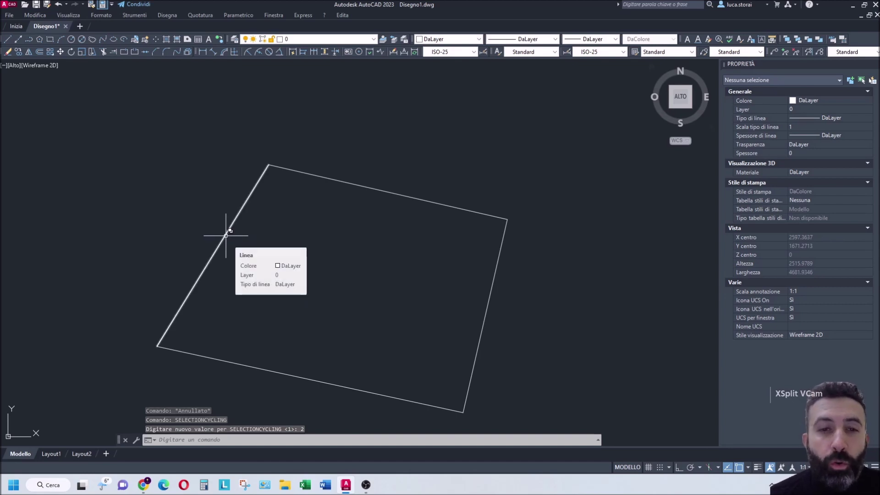
Pick a Linea from the Selezione list on the left edge and erase it.
click(226, 235)
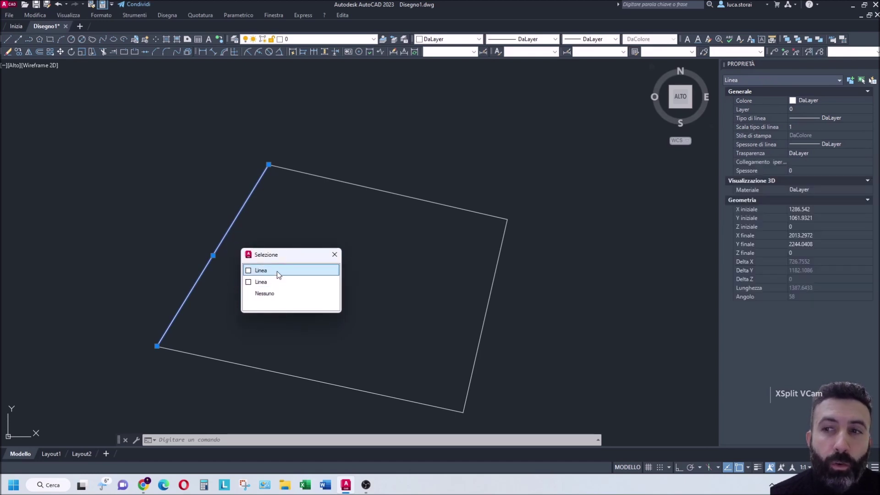
click(334, 254)
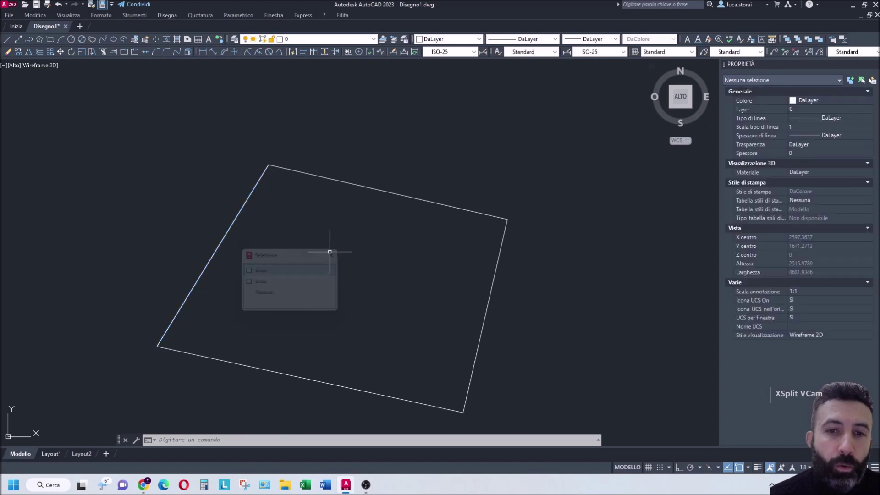
click(231, 228)
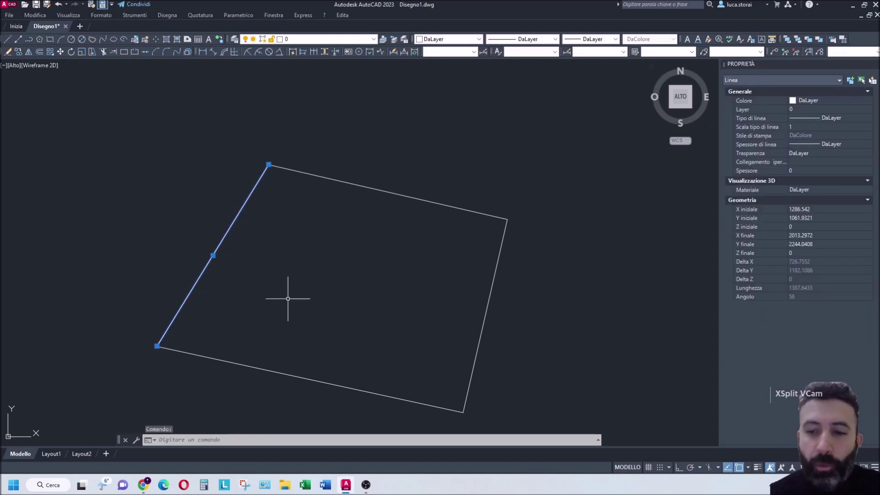
key(Delete)
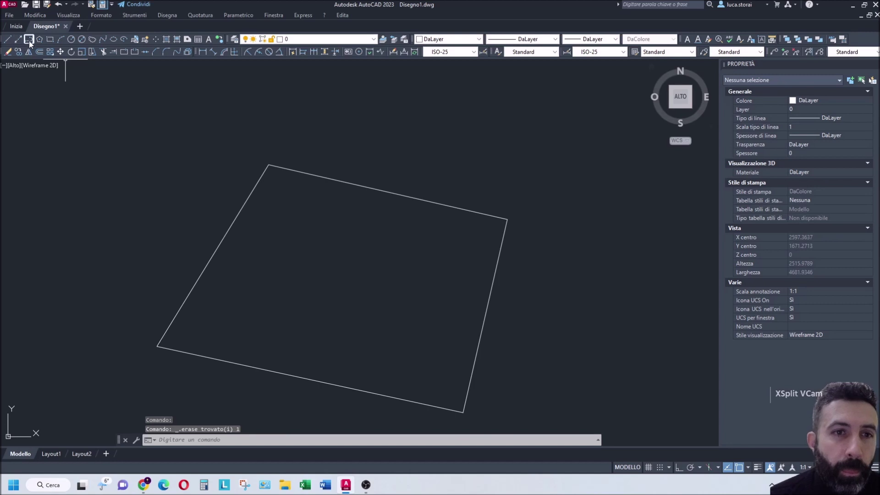
Draw a closed polyline through the quadrilateral's four corners, back to the start point.
click(29, 40)
click(157, 346)
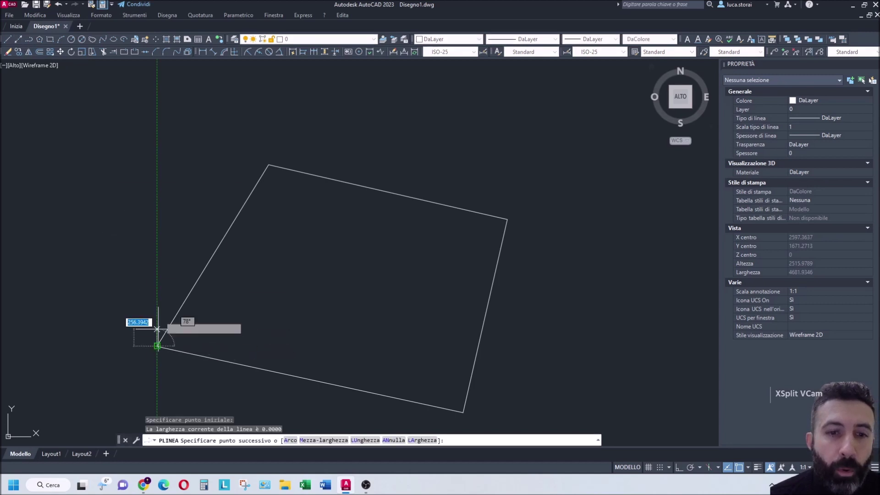
click(269, 164)
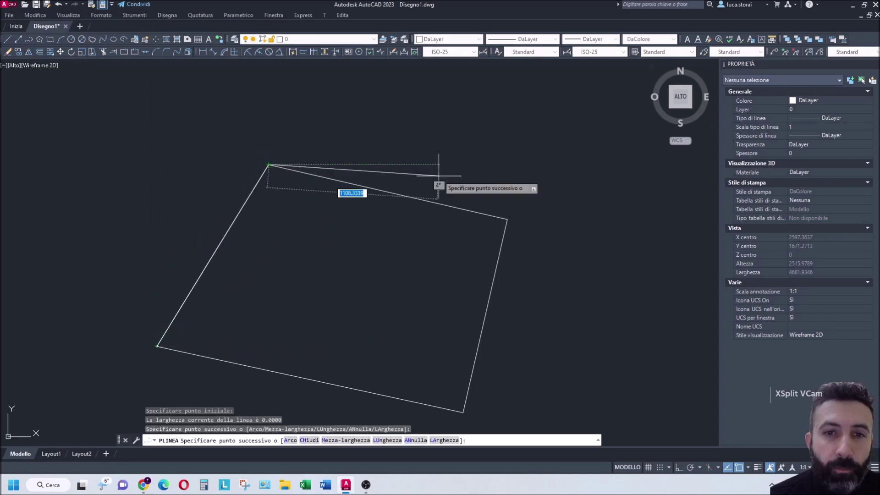
click(508, 219)
click(463, 412)
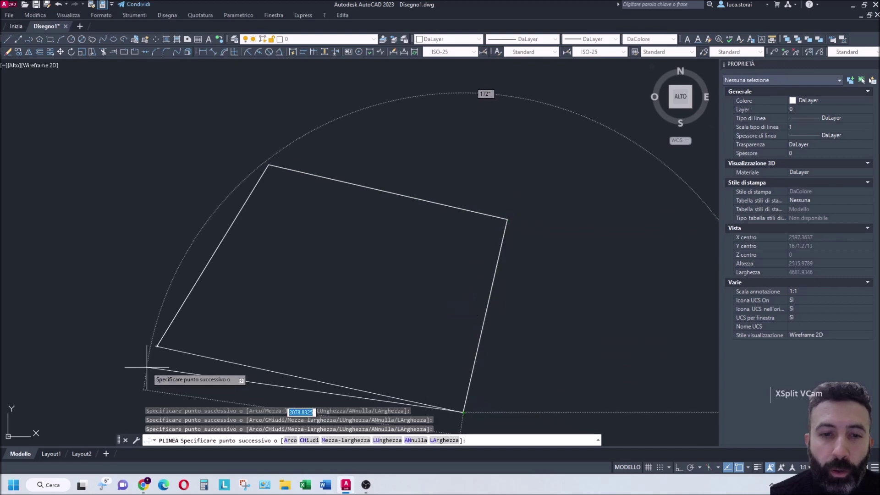
click(157, 346)
key(Return)
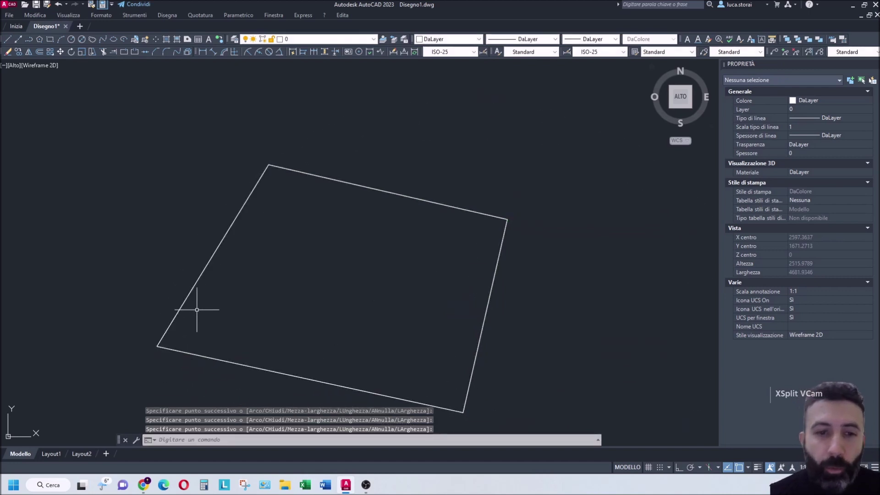
click(199, 277)
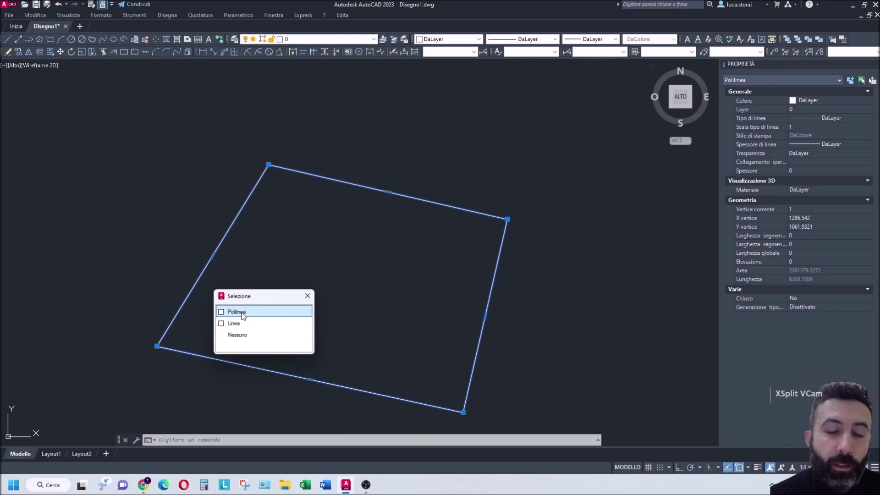
Pick the Polilinea from the Selezione list, then undo its erase.
click(241, 312)
key(Escape)
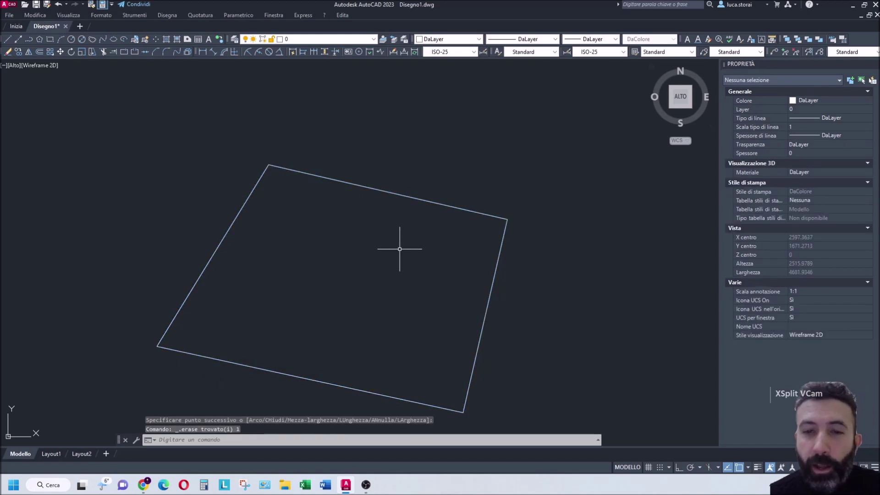
click(58, 5)
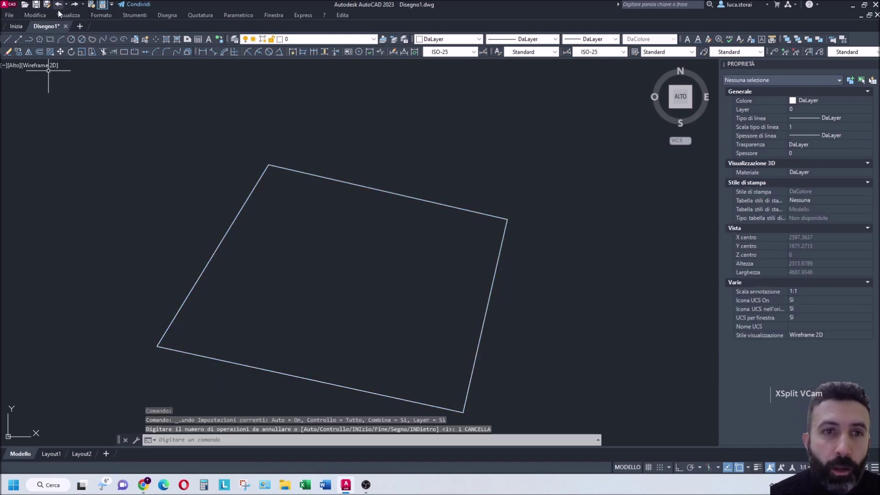
Erase the duplicate Linea objects under the polyline's left and top edges.
click(227, 232)
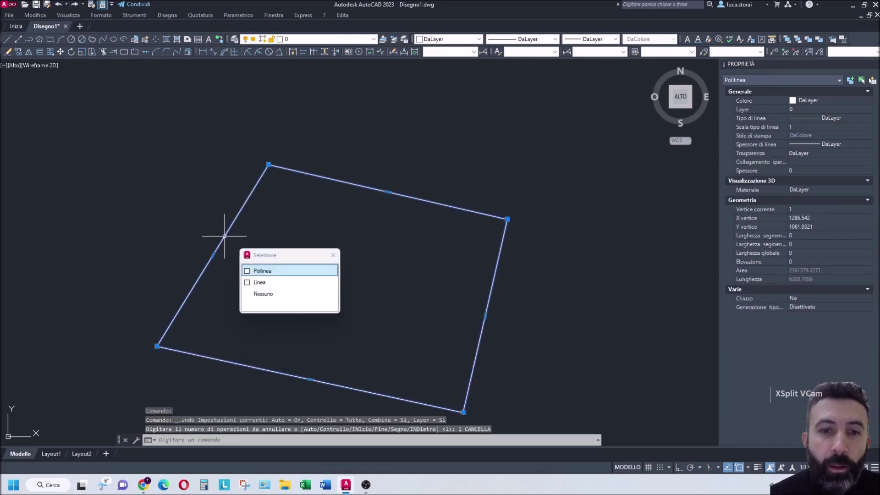
click(269, 283)
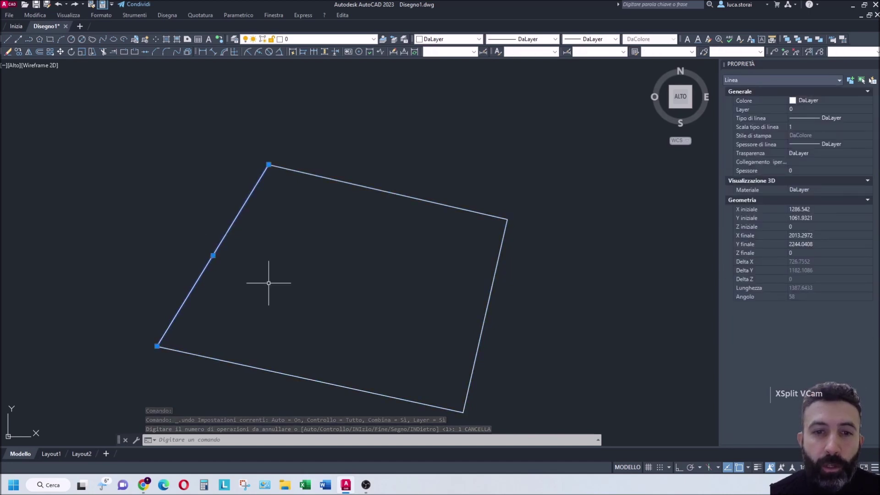
key(Delete)
click(338, 178)
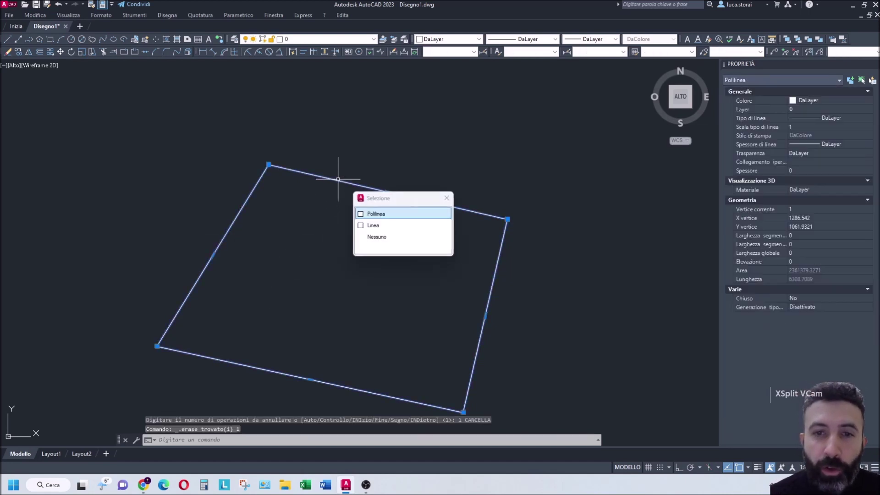
click(375, 224)
key(Delete)
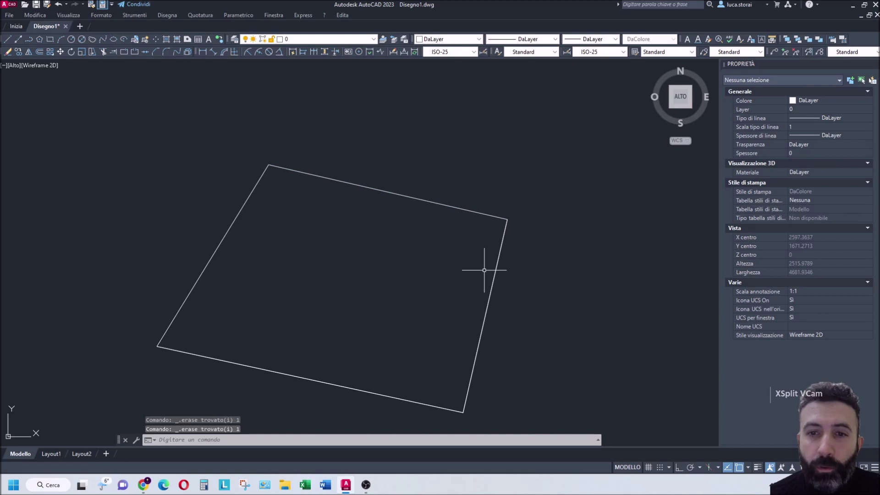
Erase the duplicate right and bottom lines, then select the polyline to verify it.
click(498, 266)
click(534, 317)
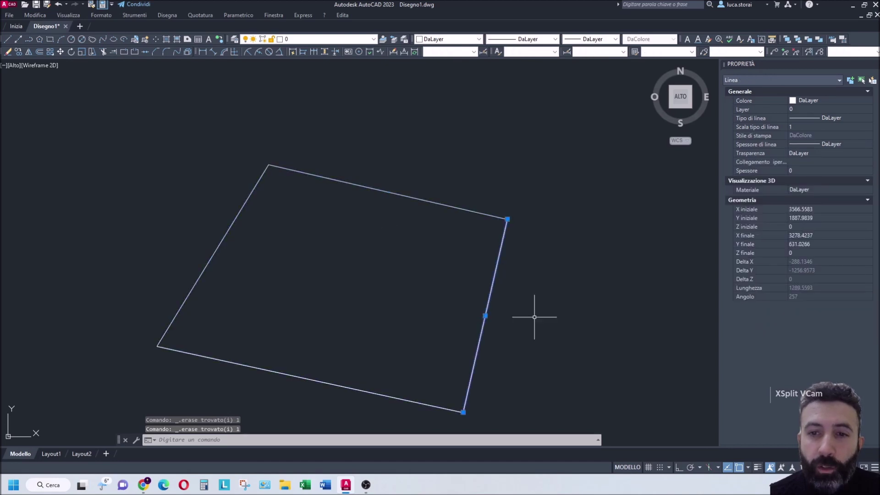
key(Escape)
click(298, 377)
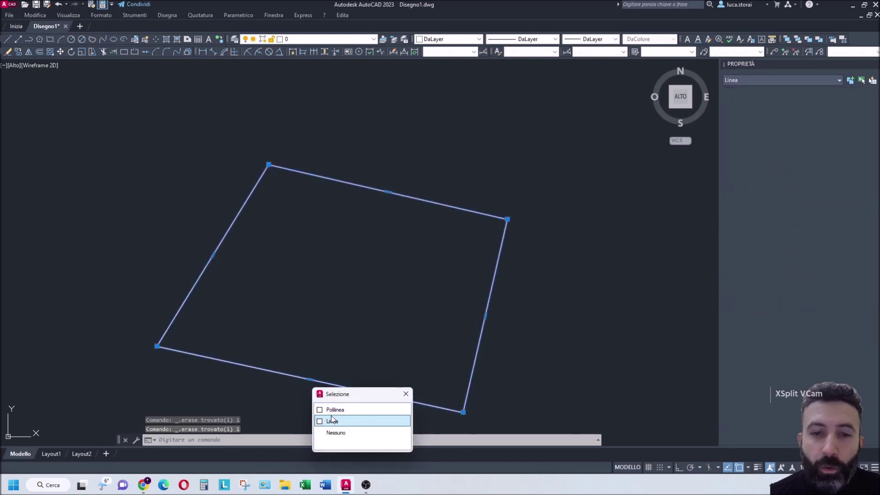
click(332, 420)
key(Escape)
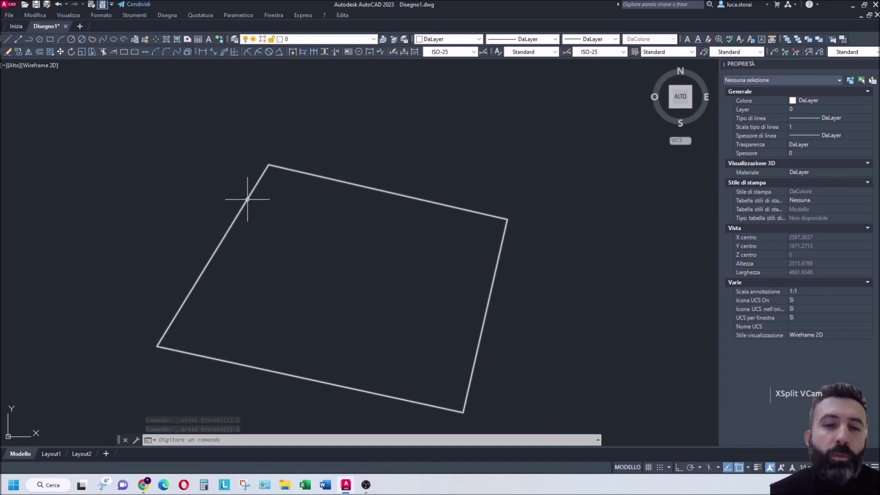
click(312, 171)
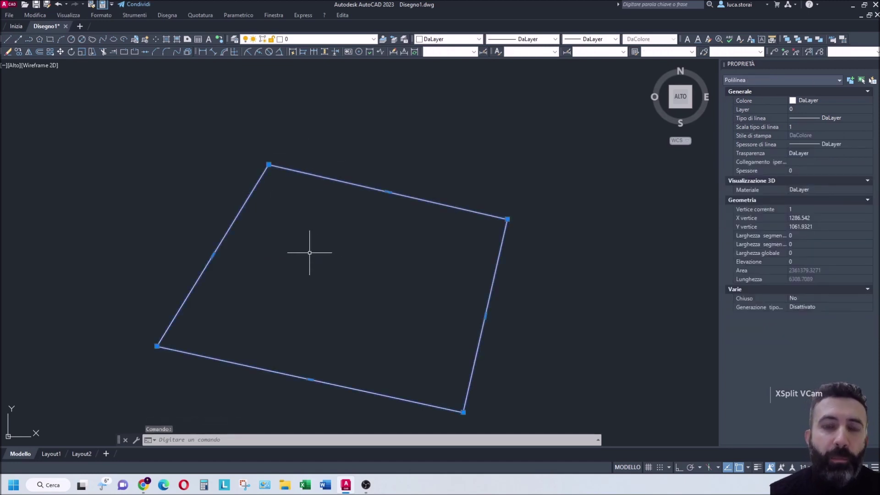